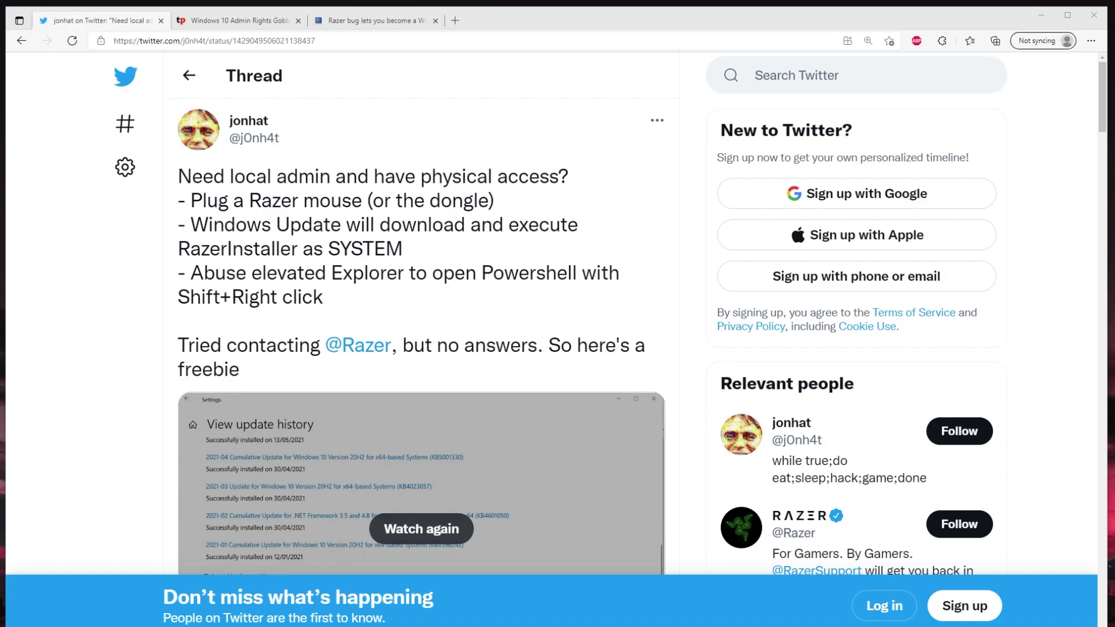
Step: Look through the Threatpost article on Windows 10 admin rights and the other open article about the Razer bug
{"action": "left_click", "coordinate": [200, 23]}
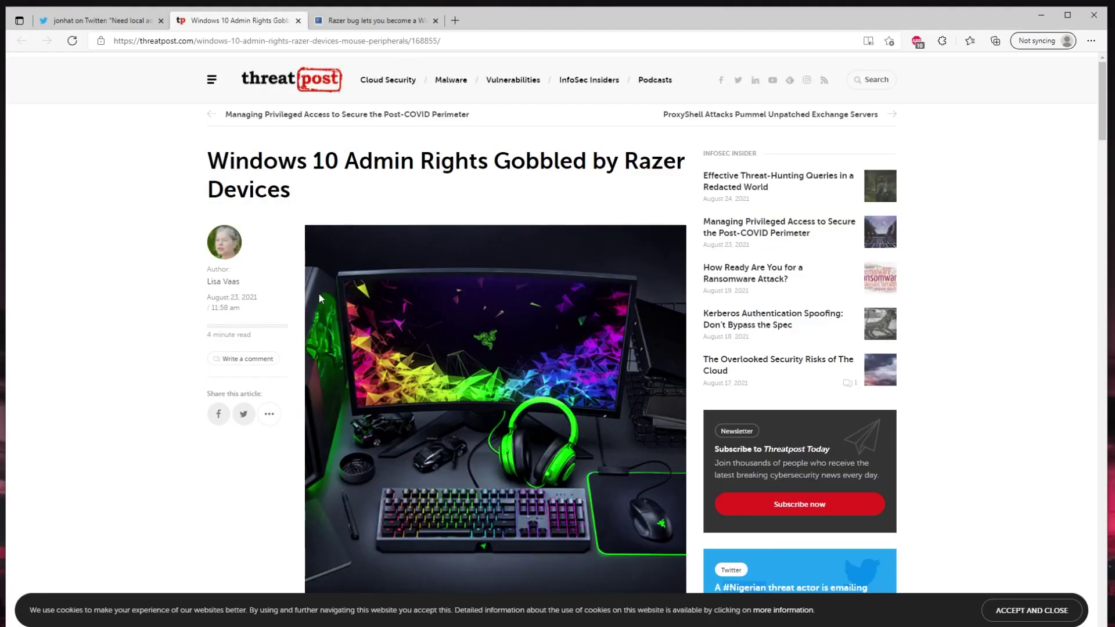
{"action": "left_click", "coordinate": [379, 22]}
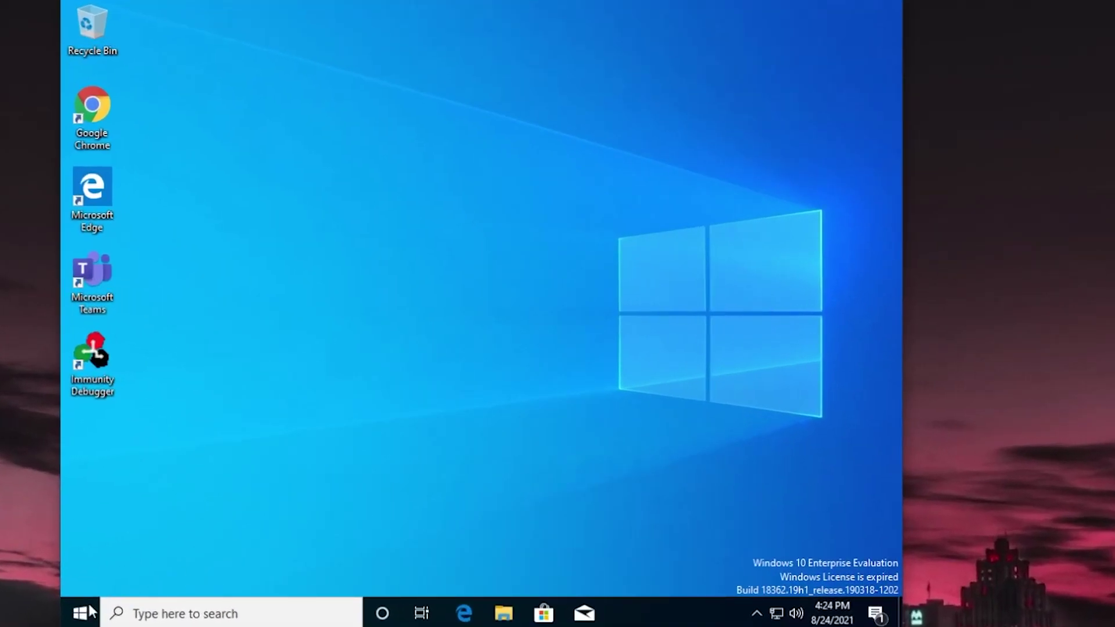
Step: Try to open Windows PowerShell as administrator from the standard account, and dismiss the credential request
{"action": "right_click", "coordinate": [224, 540]}
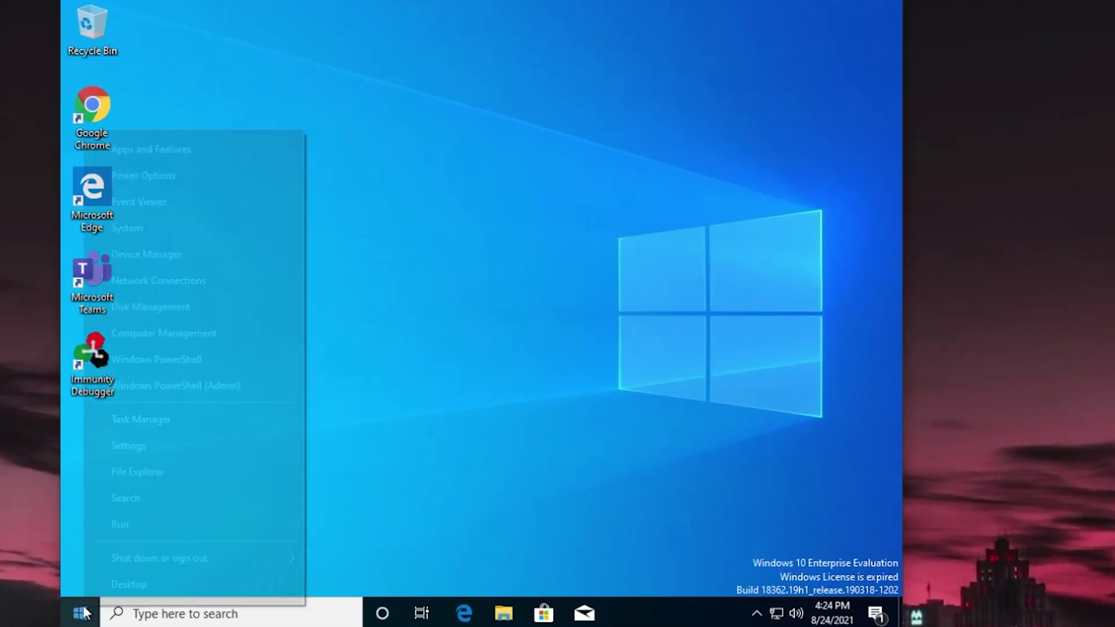
{"action": "left_click", "coordinate": [255, 386]}
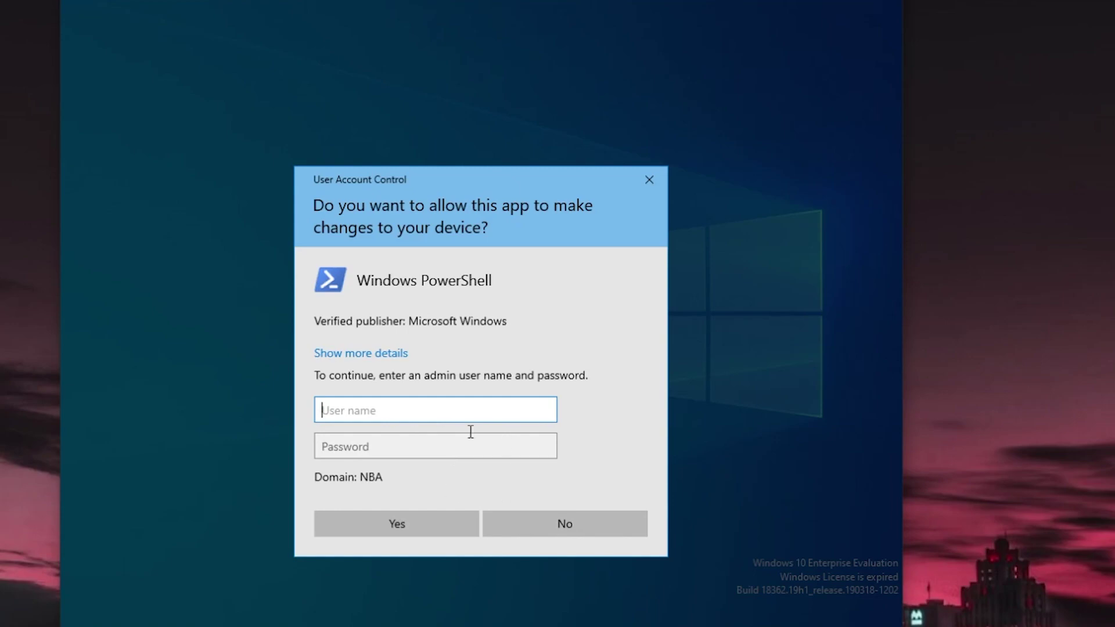
{"action": "left_click", "coordinate": [645, 174]}
Step: Open a non-elevated Windows PowerShell window and check the current account with whoami
{"action": "right_click", "coordinate": [76, 612]}
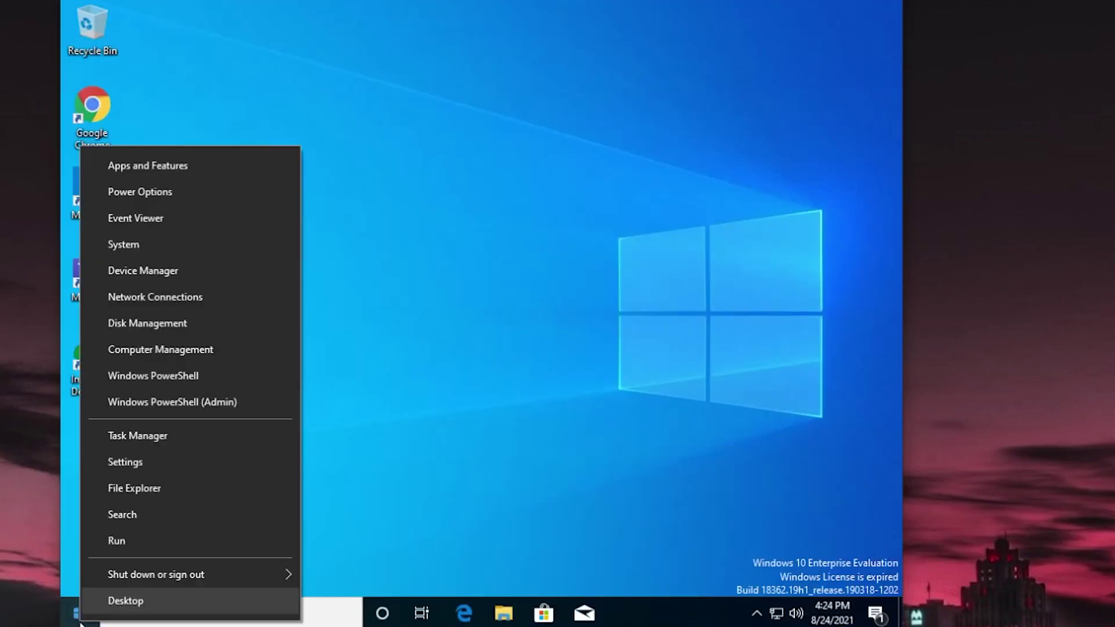
{"action": "left_click", "coordinate": [162, 375]}
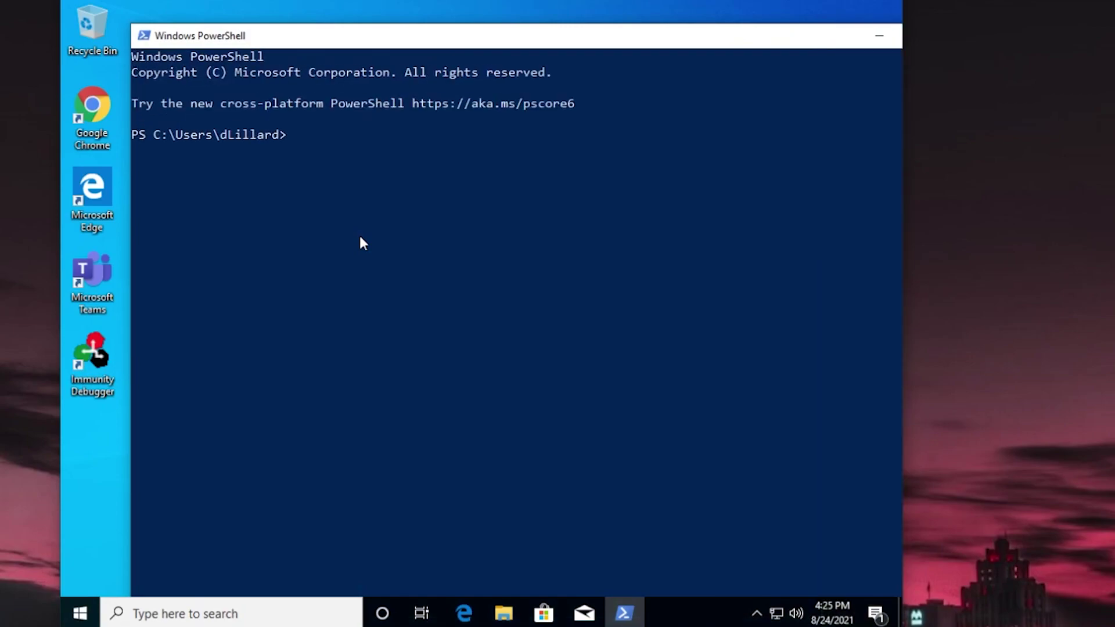
{"action": "type", "text": "whoami"}
{"action": "key", "text": "Return"}
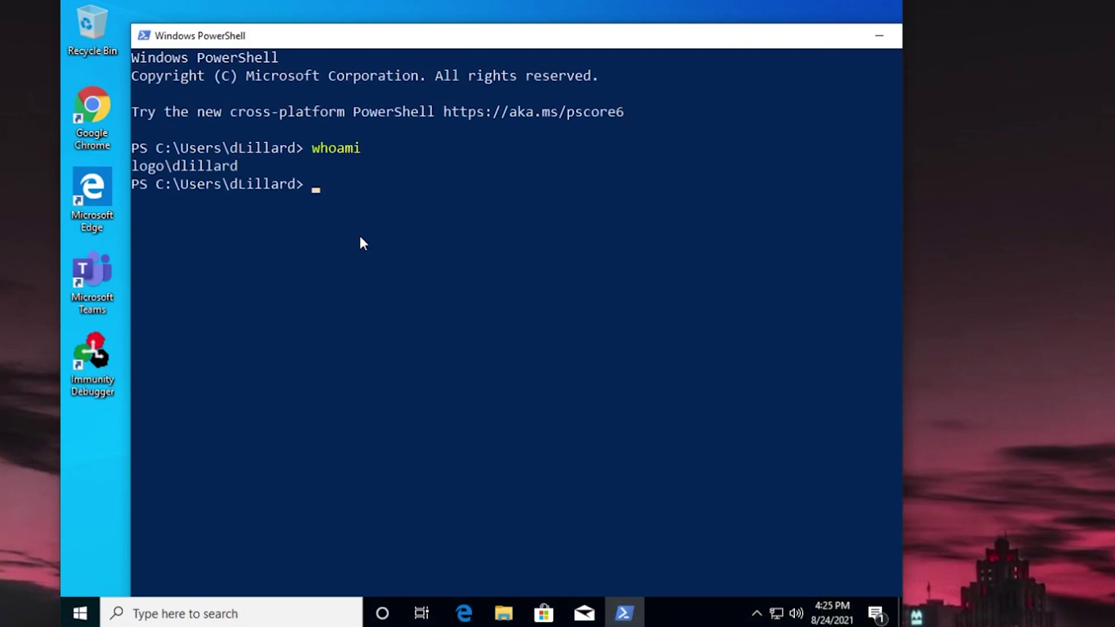
{"action": "double_click", "coordinate": [221, 166]}
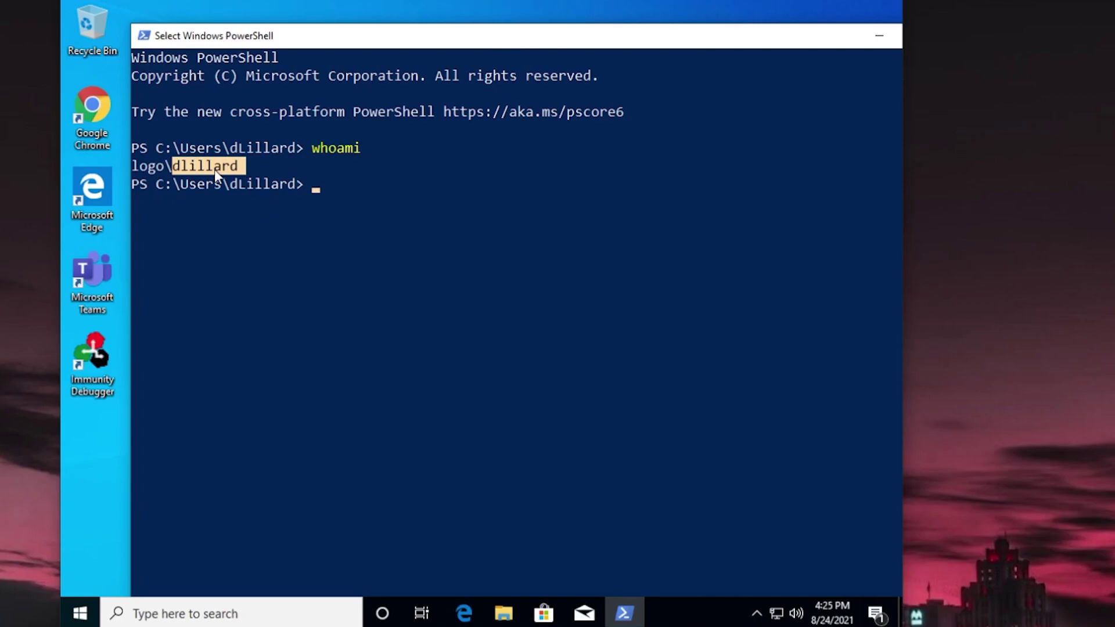
{"action": "right_click", "coordinate": [351, 225]}
Step: Run net user for the current account to check its Local Group Memberships, and close the PowerShell window
{"action": "type", "text": "net"}
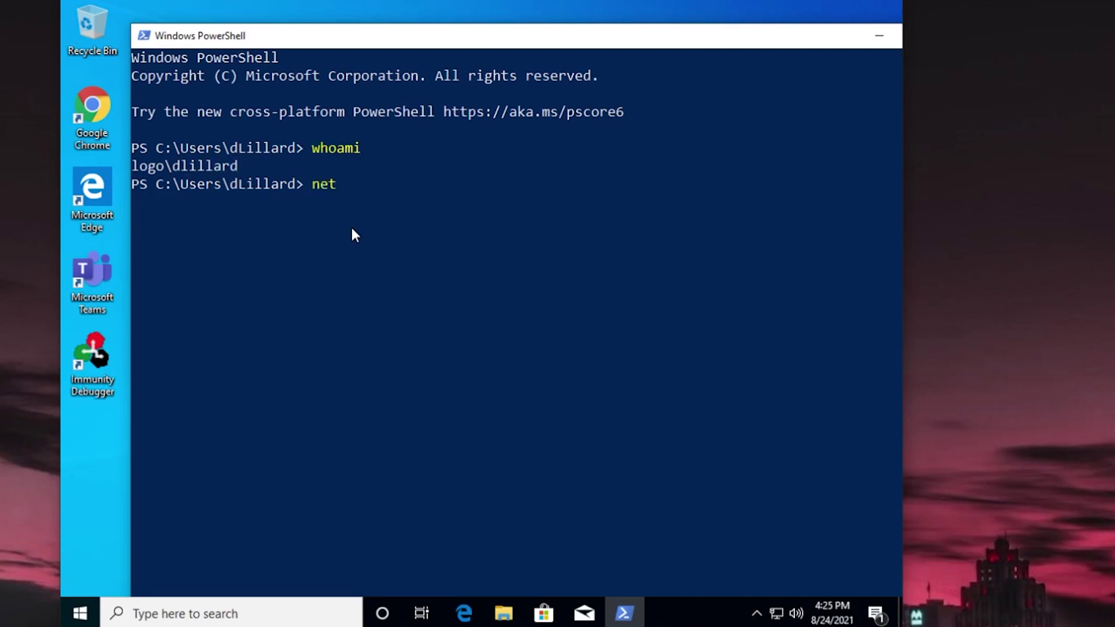
{"action": "type", "text": " user dlillard"}
{"action": "key", "text": "Return"}
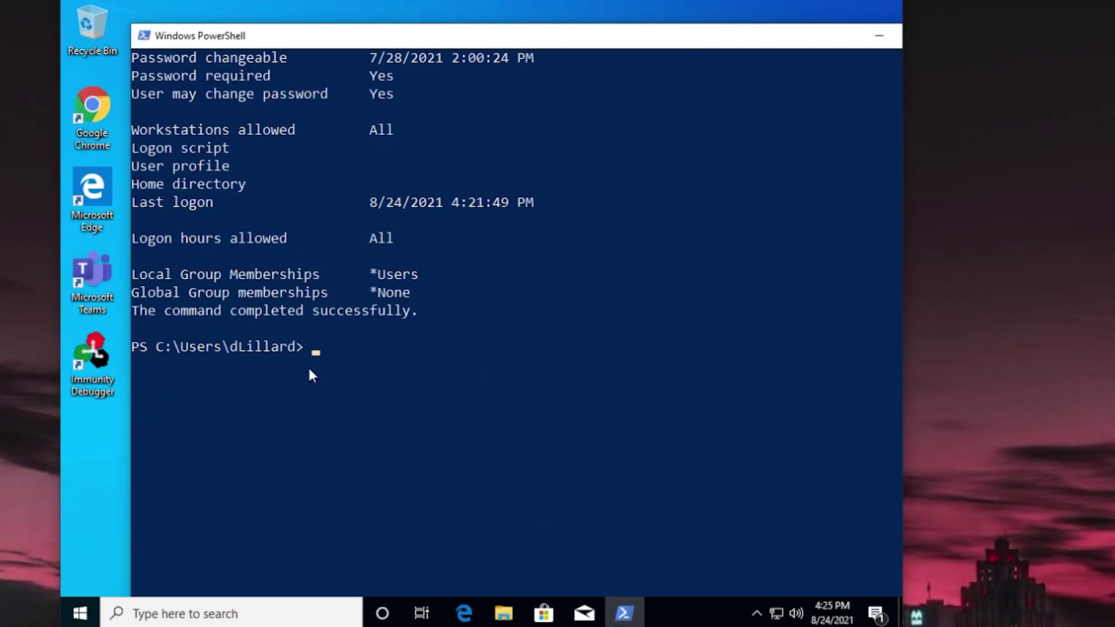
{"action": "left_click_drag", "start_coordinate": [132, 273], "coordinate": [431, 277]}
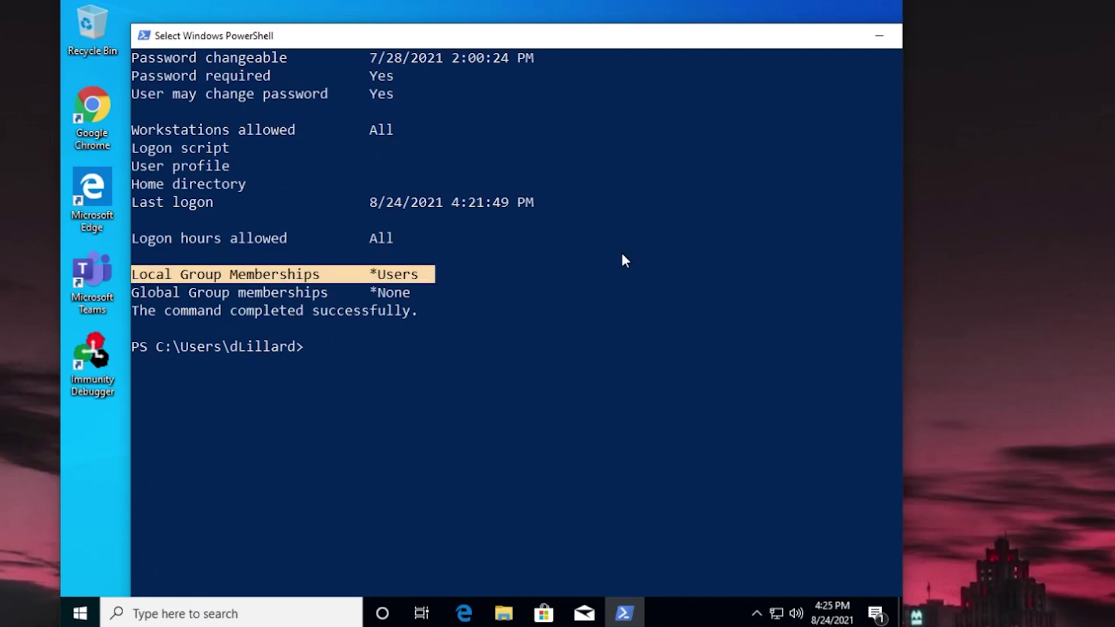
{"action": "left_click_drag", "start_coordinate": [814, 42], "coordinate": [646, 82]}
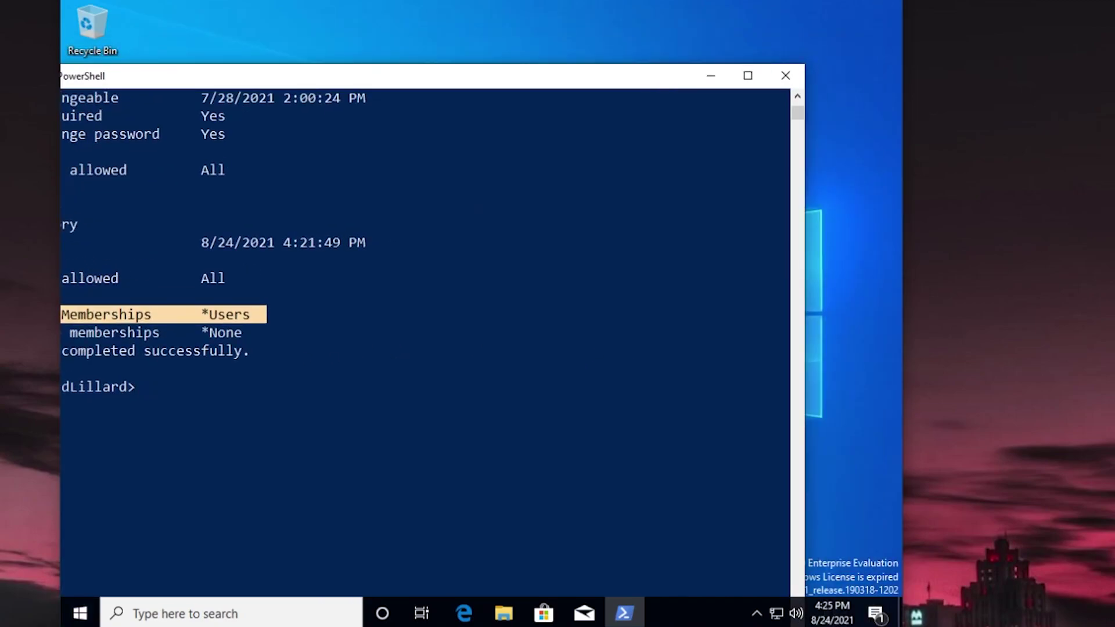
{"action": "left_click", "coordinate": [792, 77]}
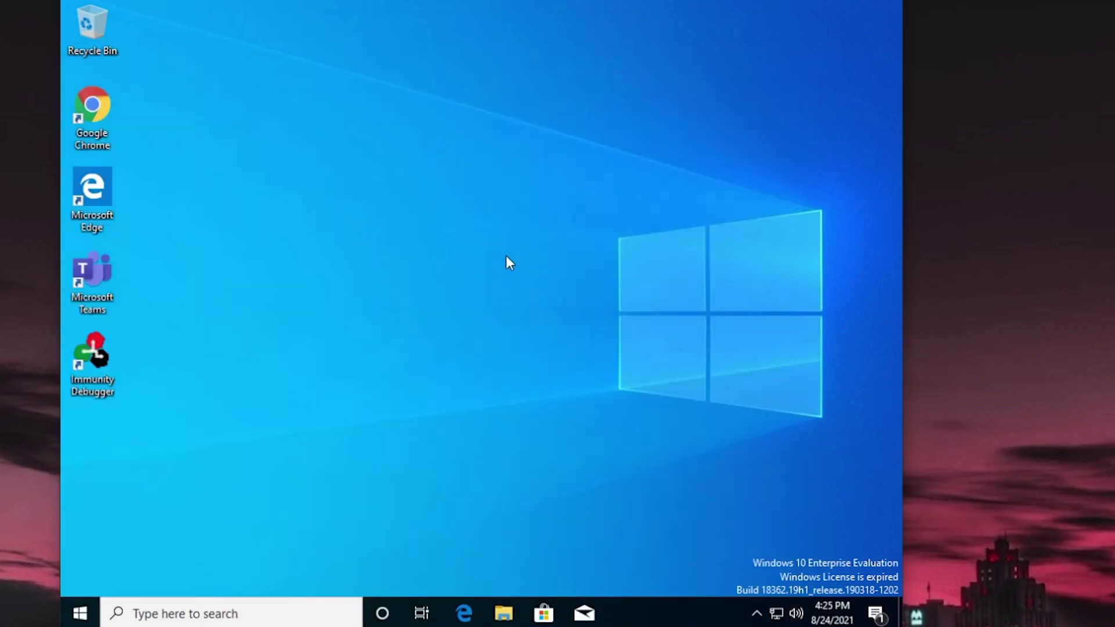
Step: Attach the Razer BlackWidow Chroma V2 [0200] USB device to the virtual machine
{"action": "left_click", "coordinate": [189, 0]}
{"action": "mouse_move", "coordinate": [226, 0]}
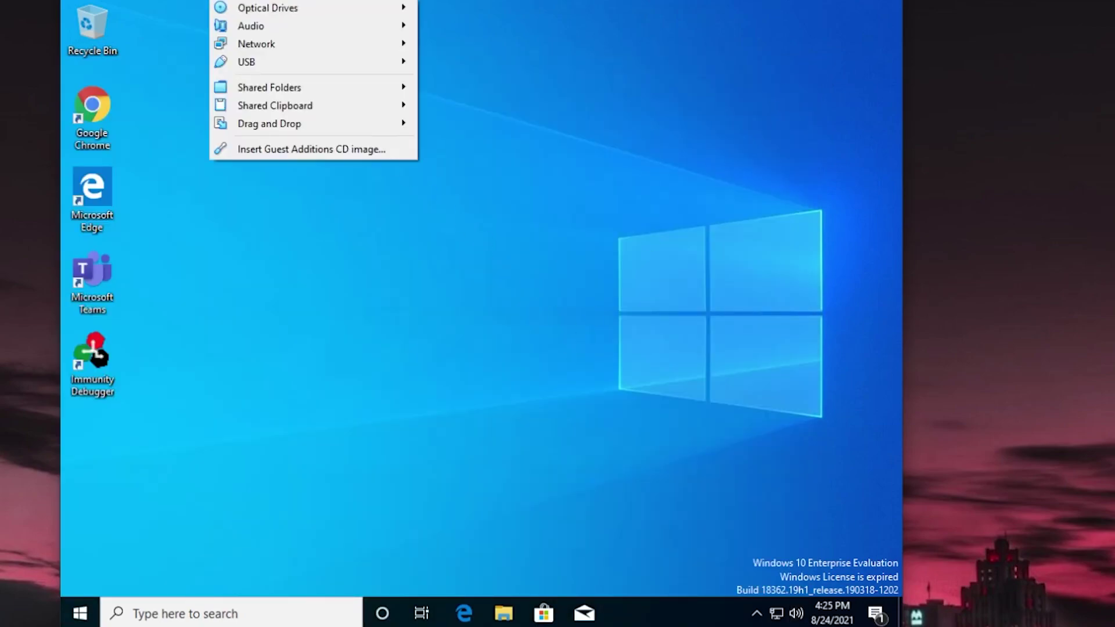
{"action": "mouse_move", "coordinate": [254, 64]}
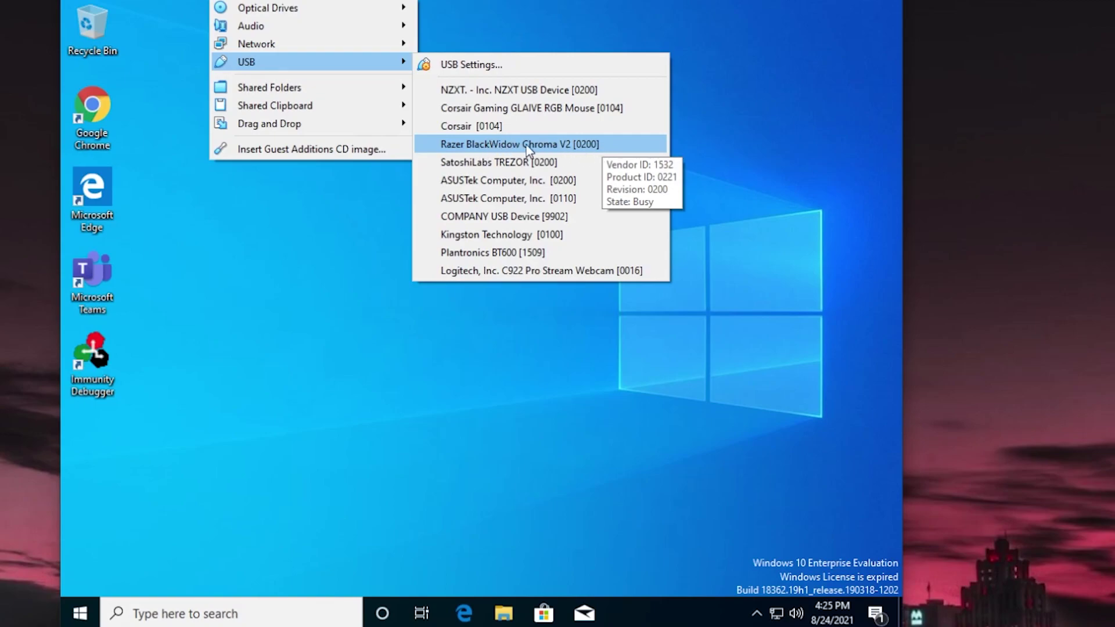
{"action": "left_click", "coordinate": [592, 145]}
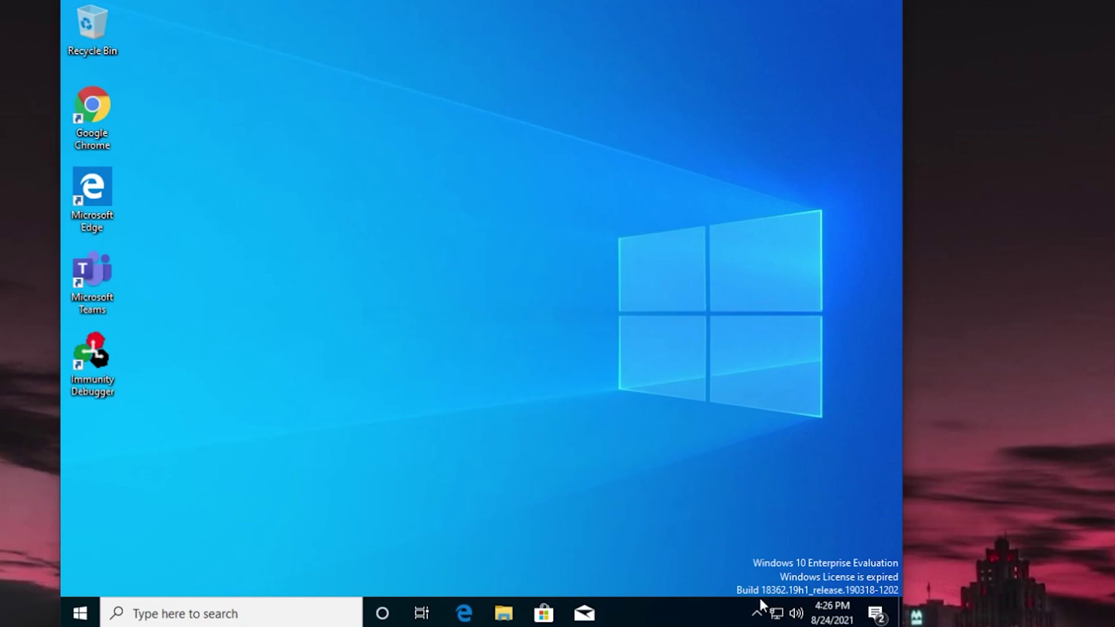
Step: Open Task Manager with full details and sort the processes by CPU to monitor the driver installation
{"action": "left_click", "coordinate": [757, 612]}
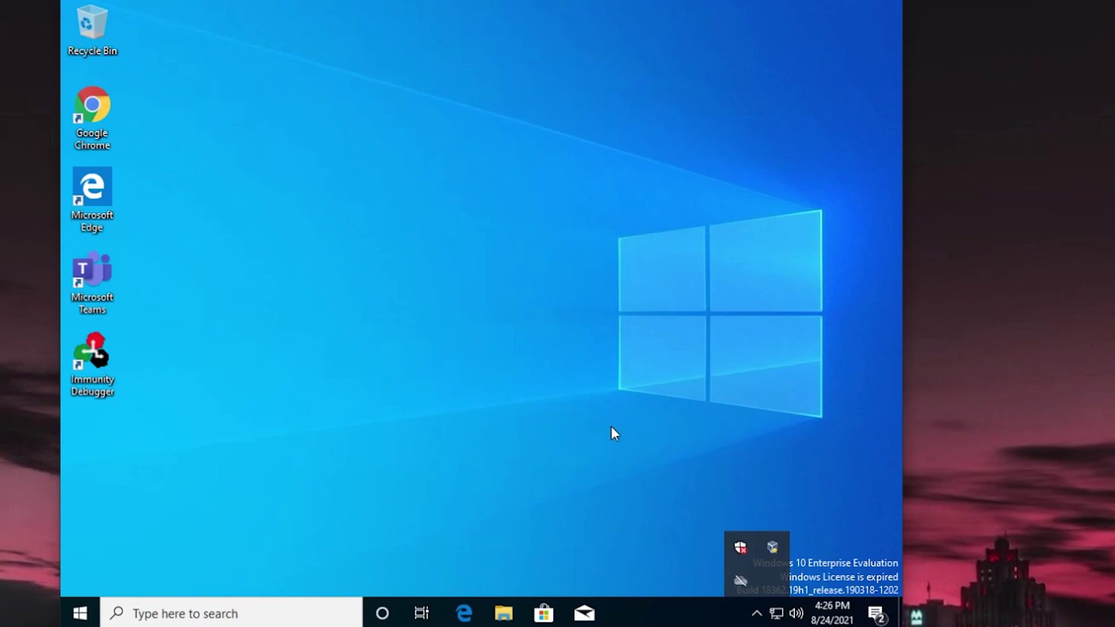
{"action": "right_click", "coordinate": [658, 617]}
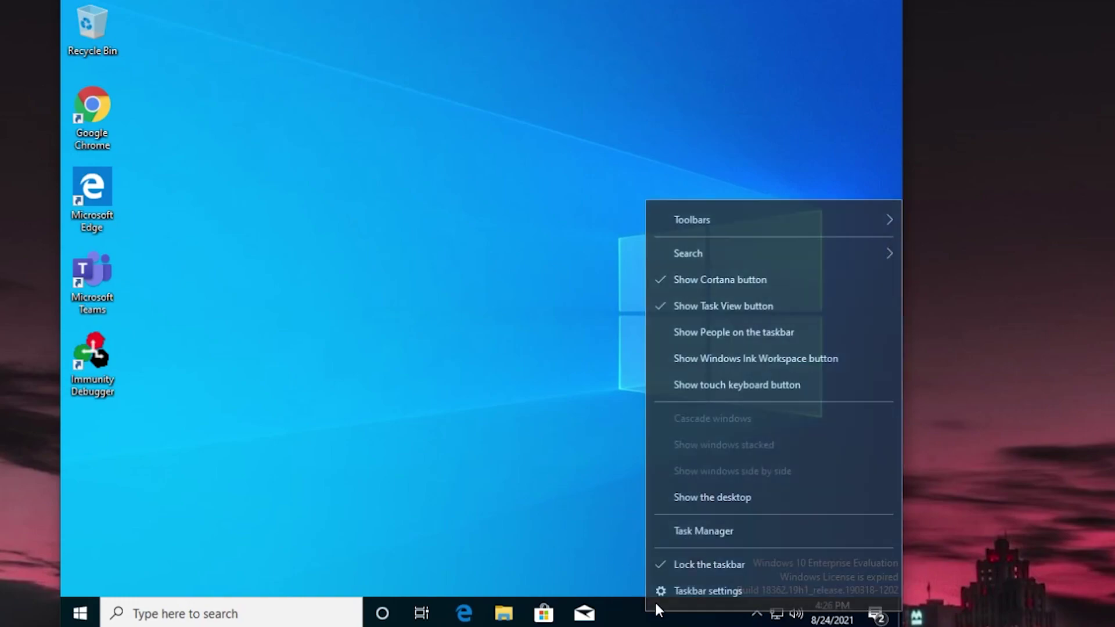
{"action": "left_click", "coordinate": [692, 528]}
{"action": "left_click", "coordinate": [133, 461]}
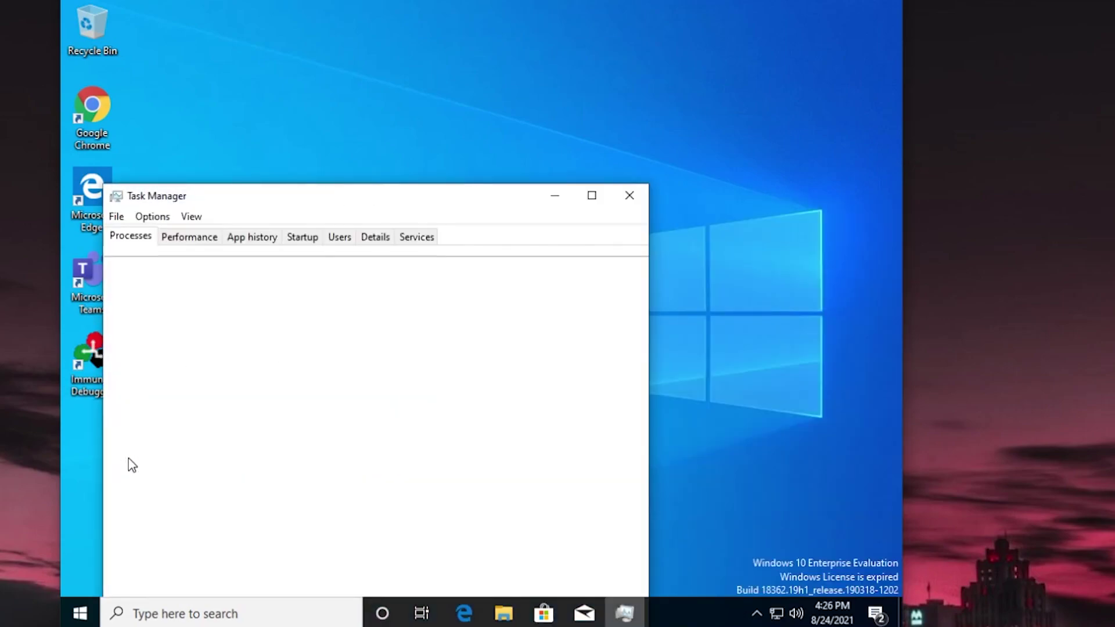
{"action": "left_click_drag", "start_coordinate": [214, 201], "coordinate": [197, 63]}
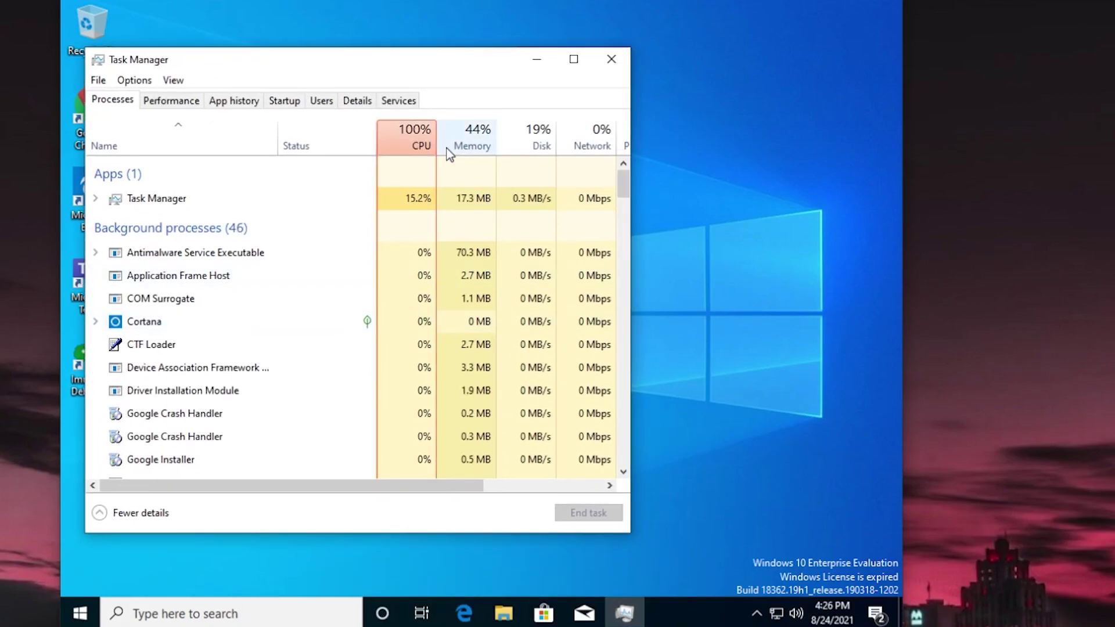
{"action": "left_click", "coordinate": [419, 143]}
{"action": "left_click", "coordinate": [124, 171]}
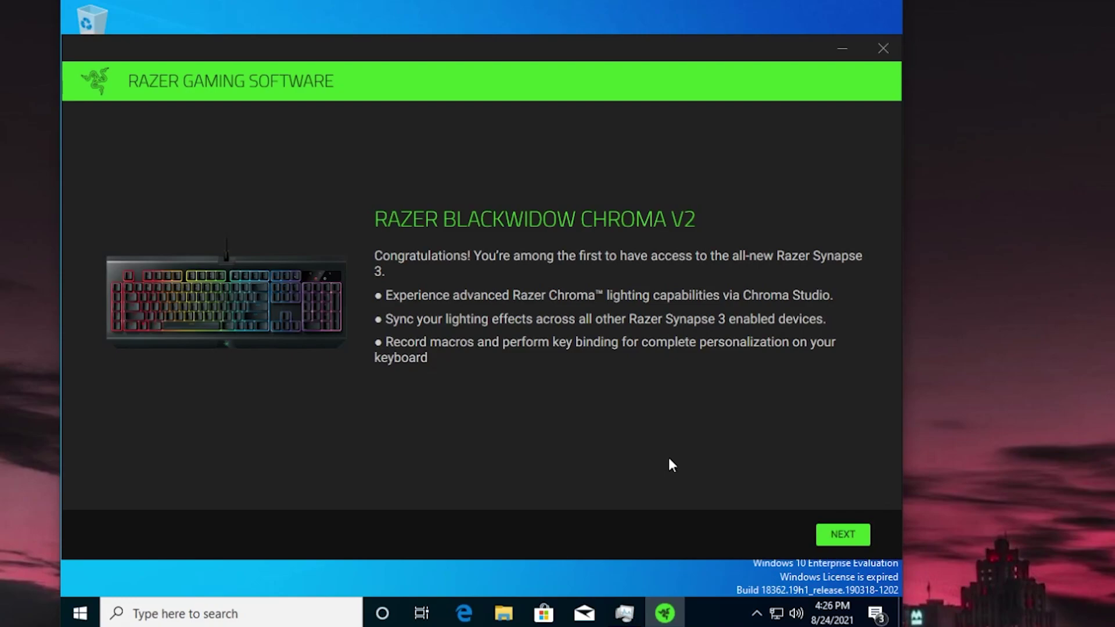
Step: Open a PowerShell window in the Razer folder from the installer's install location chooser, and enlarge the console text
{"action": "left_click", "coordinate": [843, 533]}
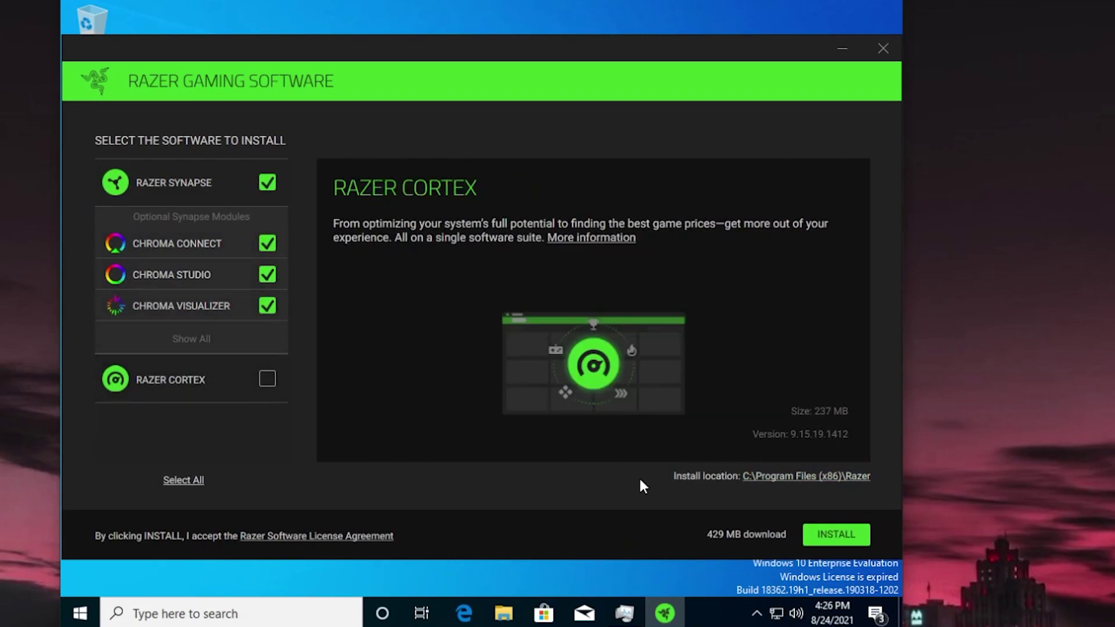
{"action": "left_click", "coordinate": [843, 478]}
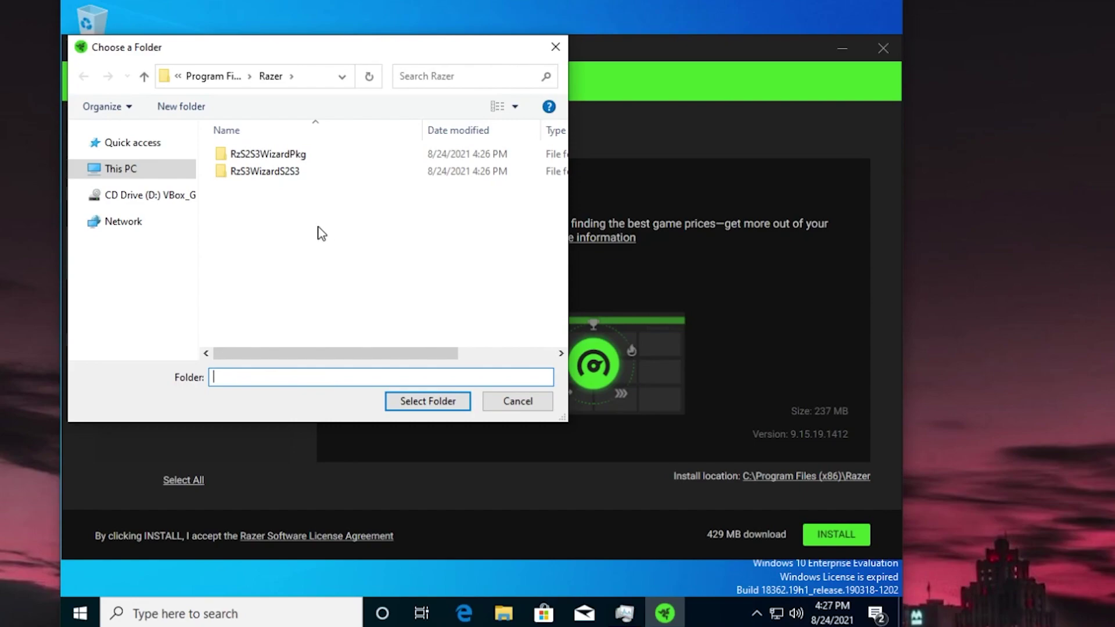
{"action": "right_click", "coordinate": [319, 231]}
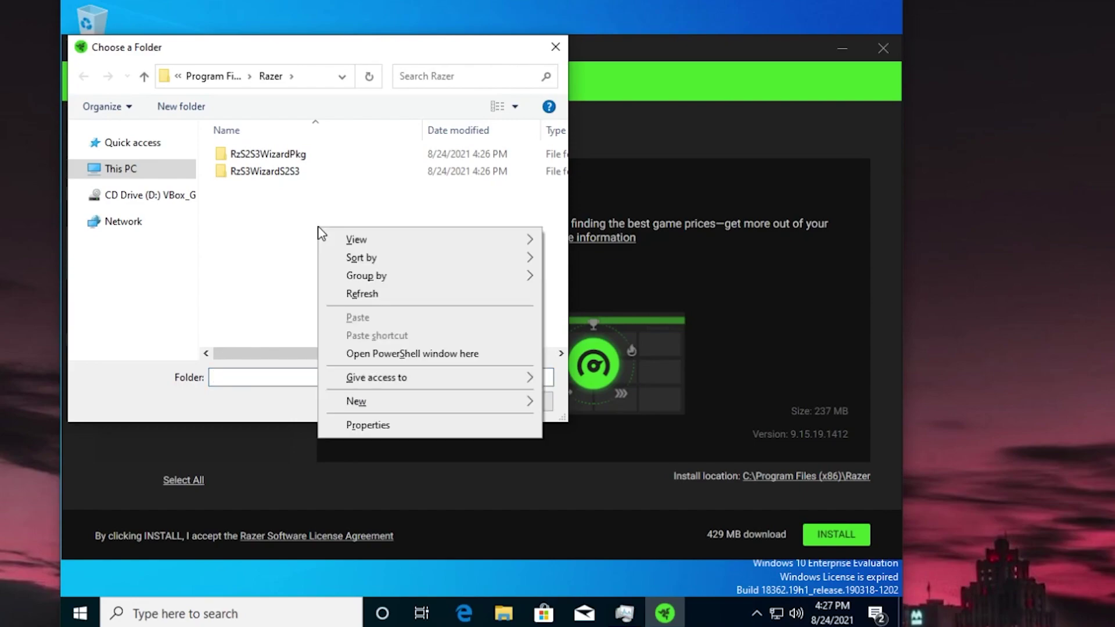
{"action": "left_click", "coordinate": [452, 355]}
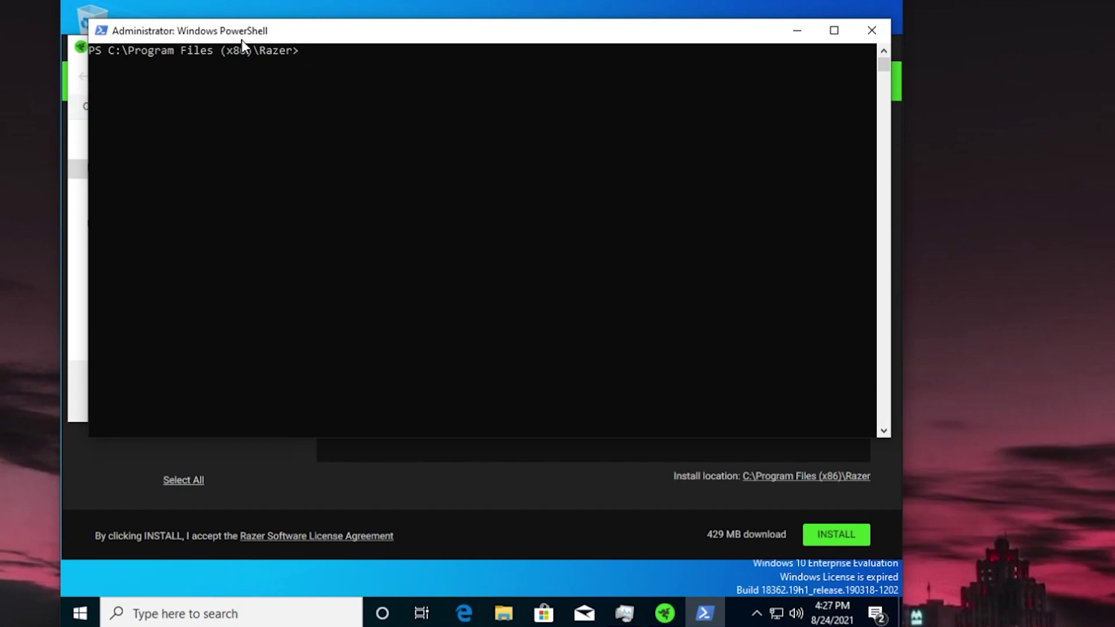
{"action": "scroll", "coordinate": [331, 152], "scroll_direction": "up", "scroll_amount": 1}
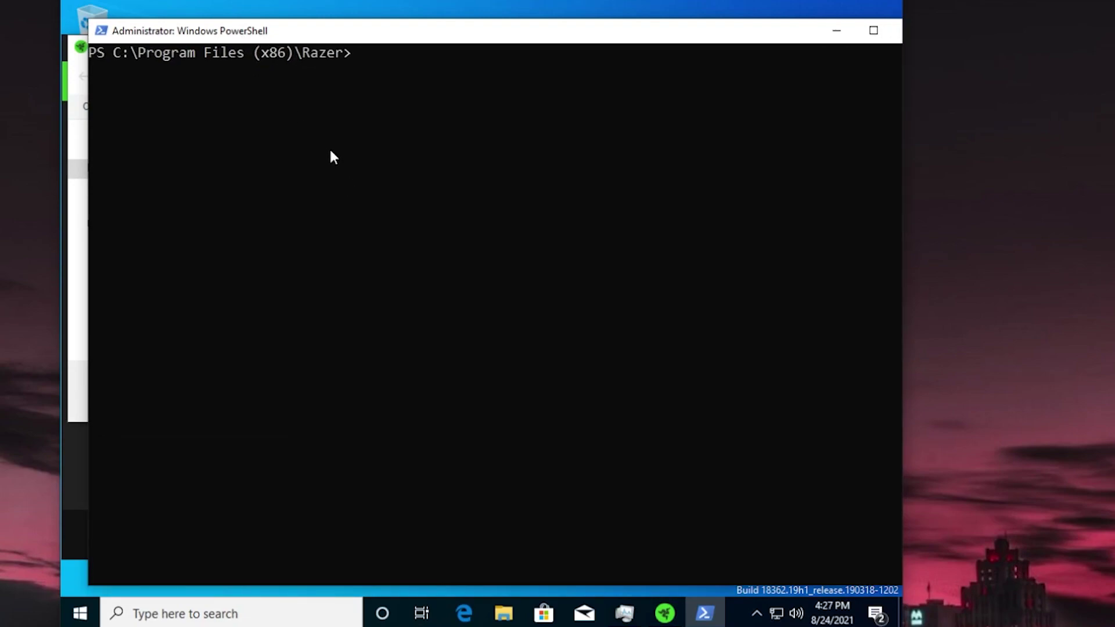